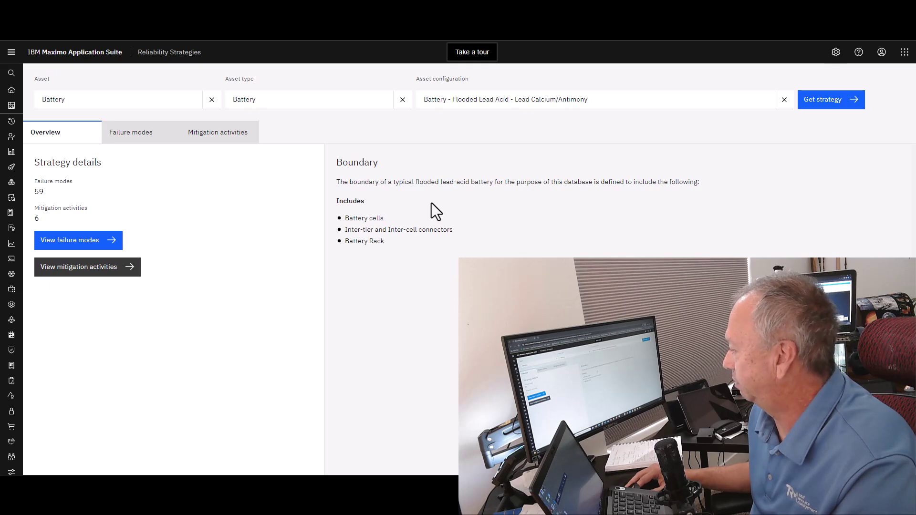
Open the battery's failure modes, expand Electrolyte and its Contamination mechanism, and view the Copper post corrosion details
left_click(465, 217)
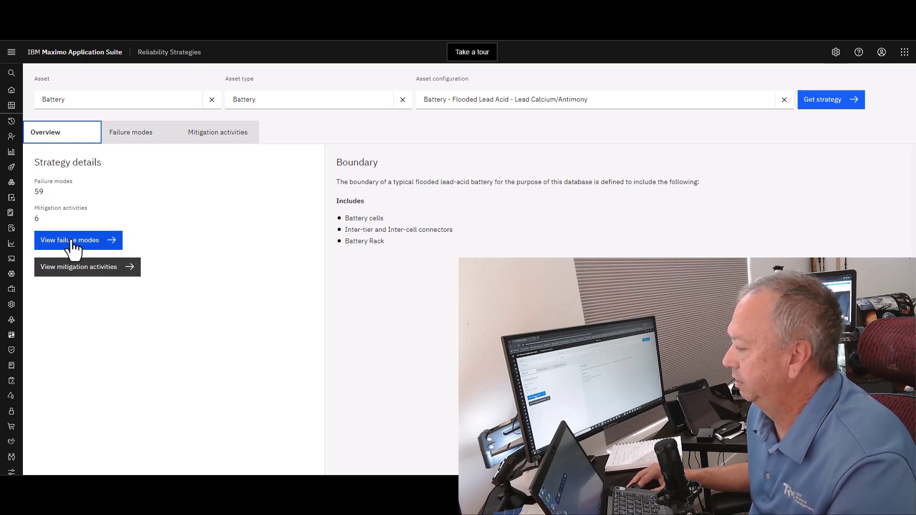
left_click(72, 243)
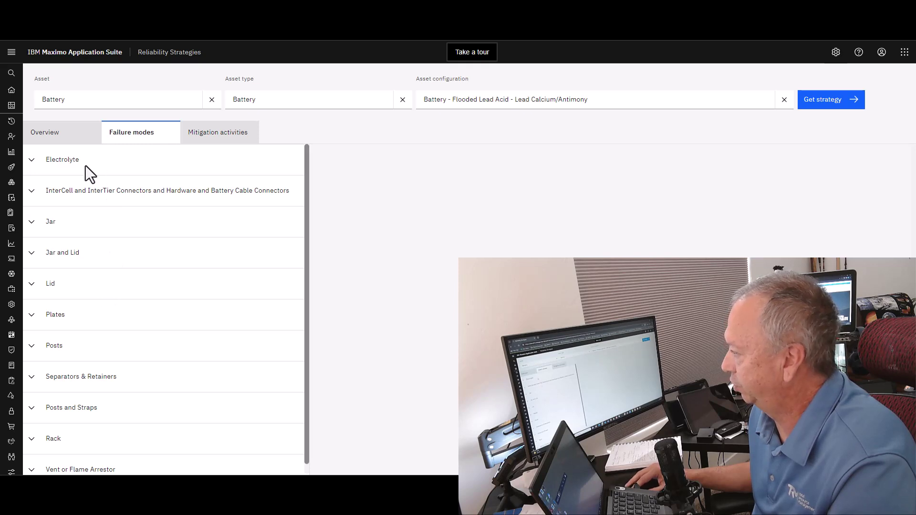
left_click(33, 162)
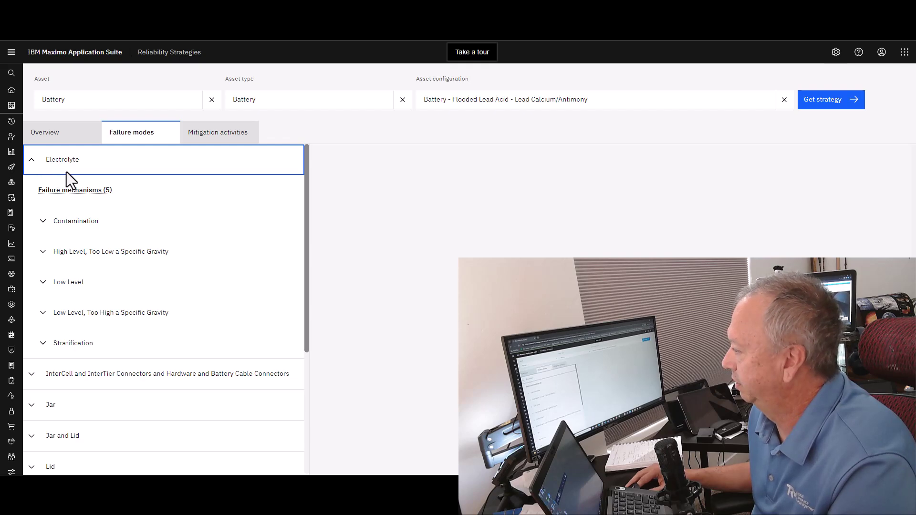
left_click(43, 222)
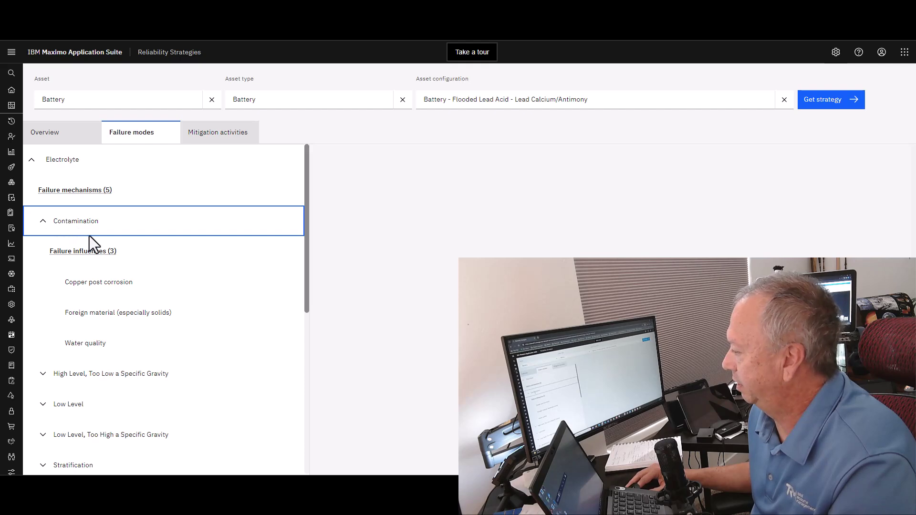
left_click(116, 285)
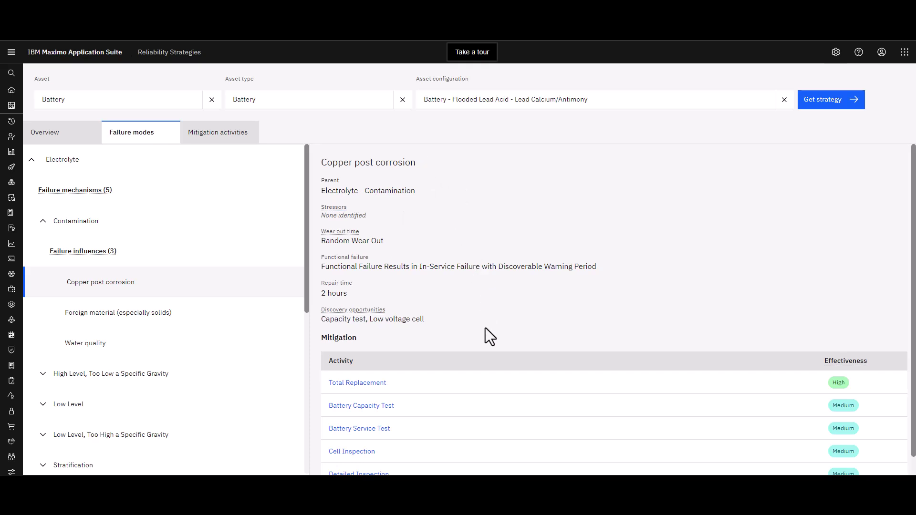
scroll(489, 345, "down", 1)
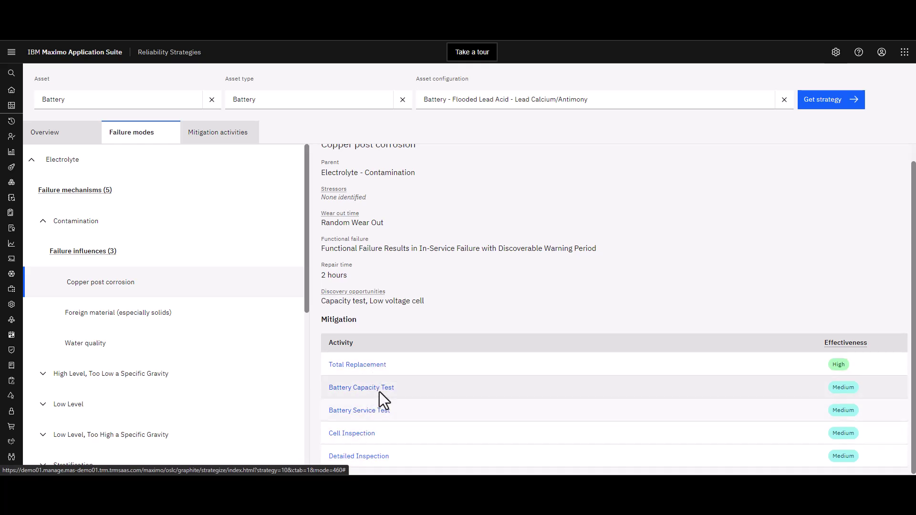
Open the Total Replacement mitigation activity and set the operating context to Minor criticality, Low duty cycle and Mild service condition
left_click(362, 366)
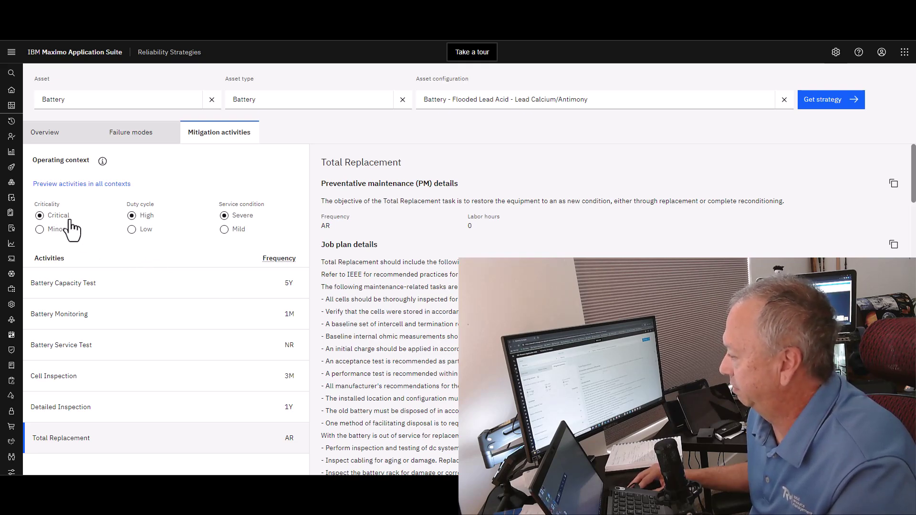
left_click(40, 230)
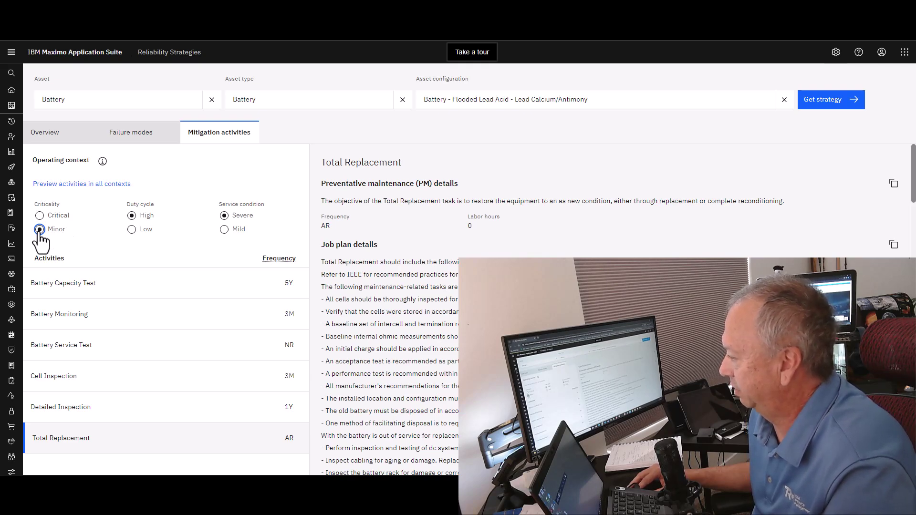
left_click(131, 230)
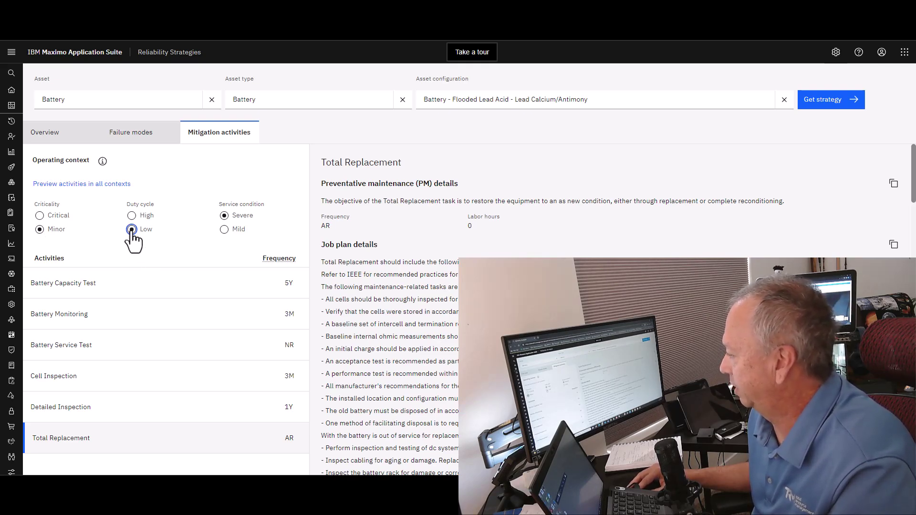
left_click(224, 230)
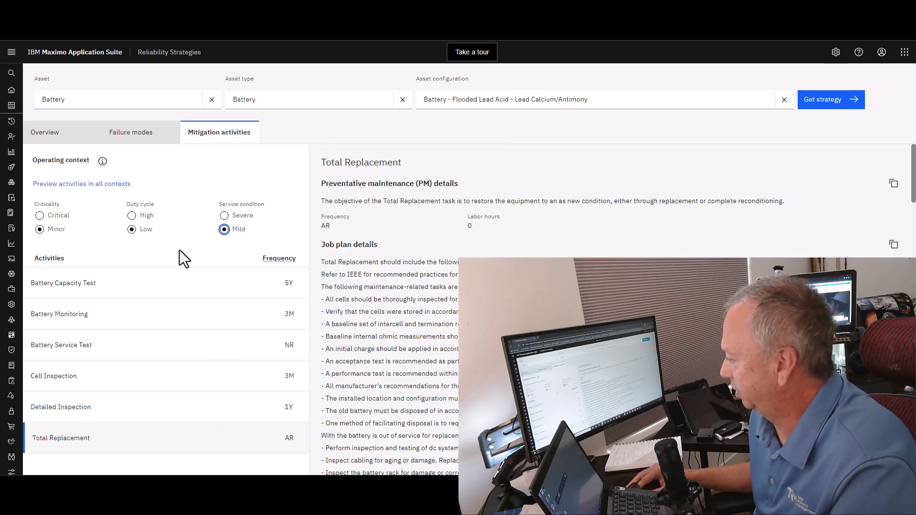
Preview the activity frequencies for all operating contexts, check the meaning of the CHS code and close the preview
left_click(96, 189)
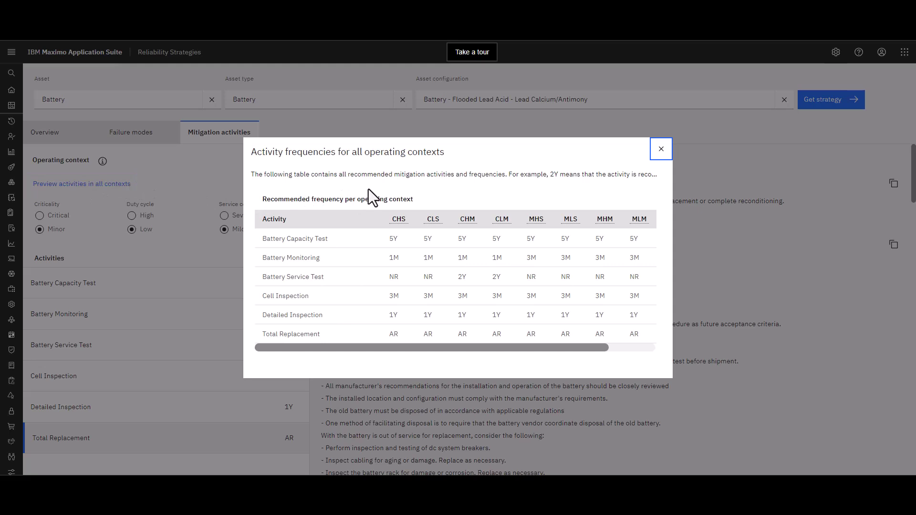
mouse_move(402, 219)
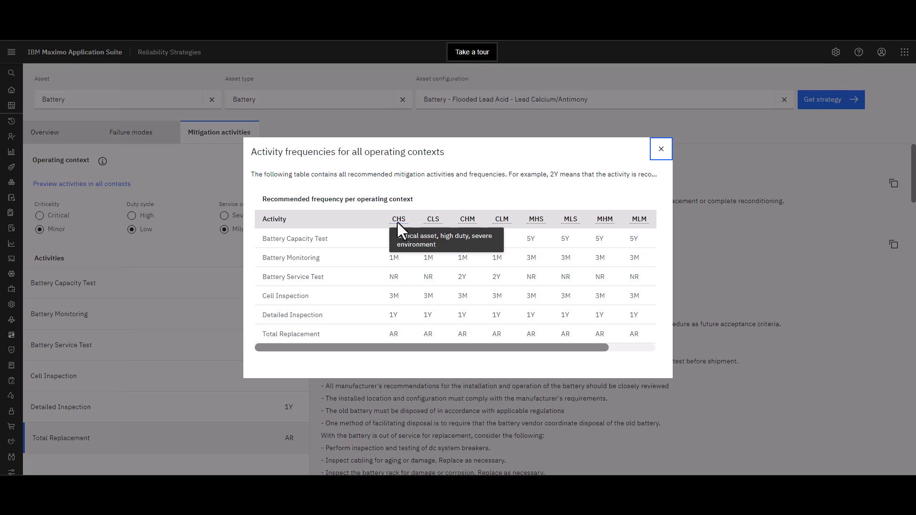
left_click(662, 153)
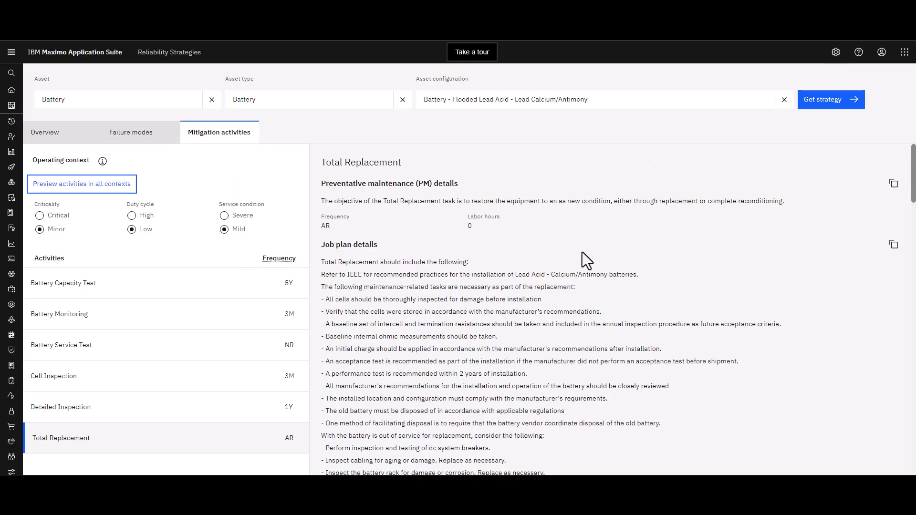
Review the Total Replacement job plan details and its effectiveness against the battery's failure modes
scroll(580, 252, "down", 5)
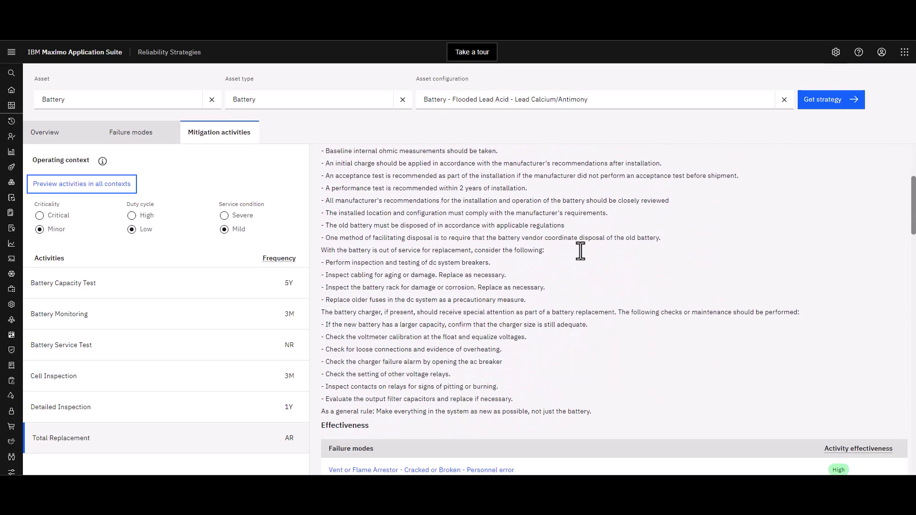
scroll(581, 252, "down", 5)
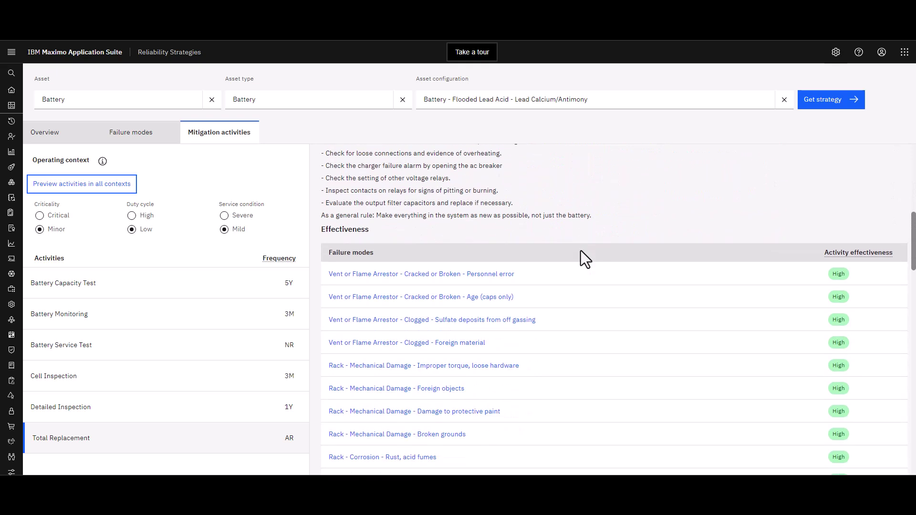
scroll(580, 250, "down", 1)
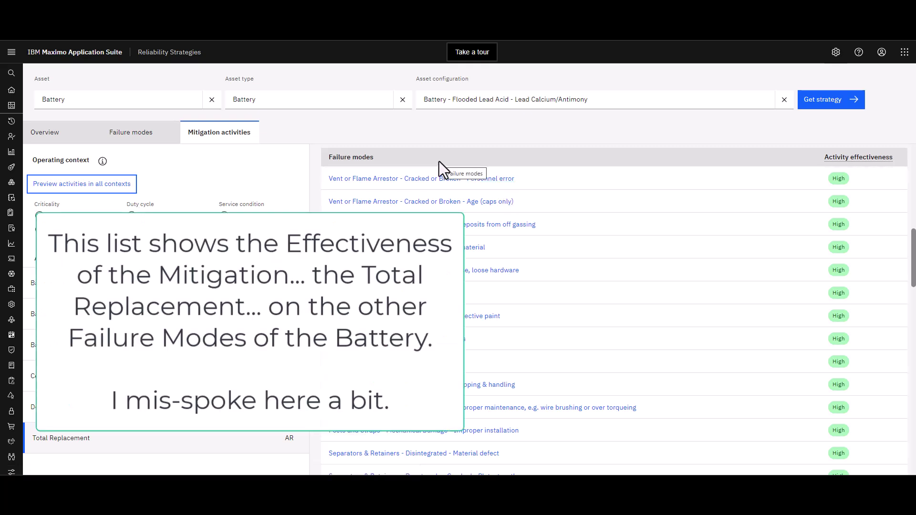
scroll(439, 161, "up", 2)
scroll(440, 161, "down", 2)
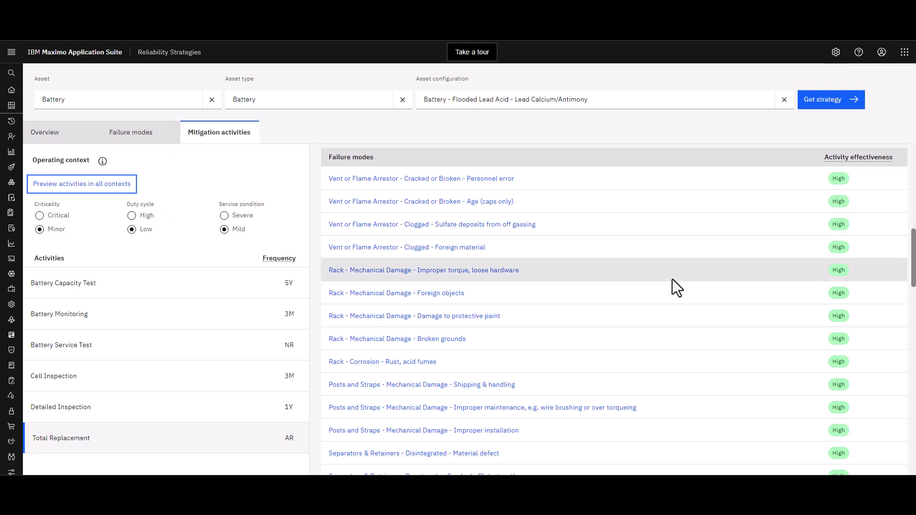
scroll(672, 279, "up", 10)
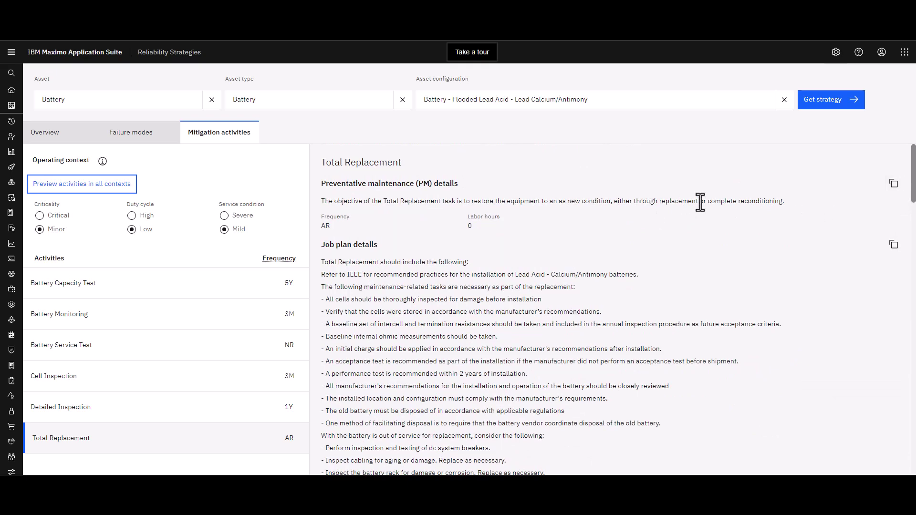
left_click(338, 249)
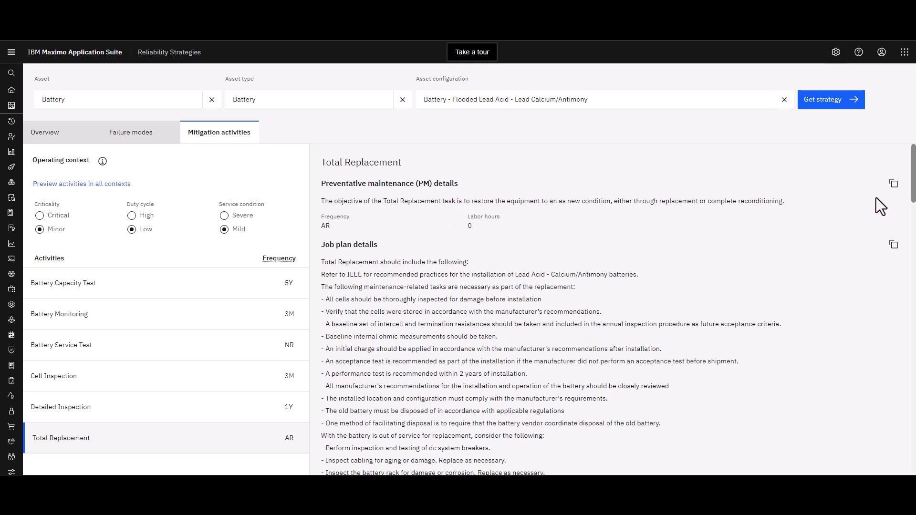
Copy the preventative maintenance details and the job plan details of the Total Replacement activity
left_click(893, 185)
left_click(894, 185)
left_click(894, 253)
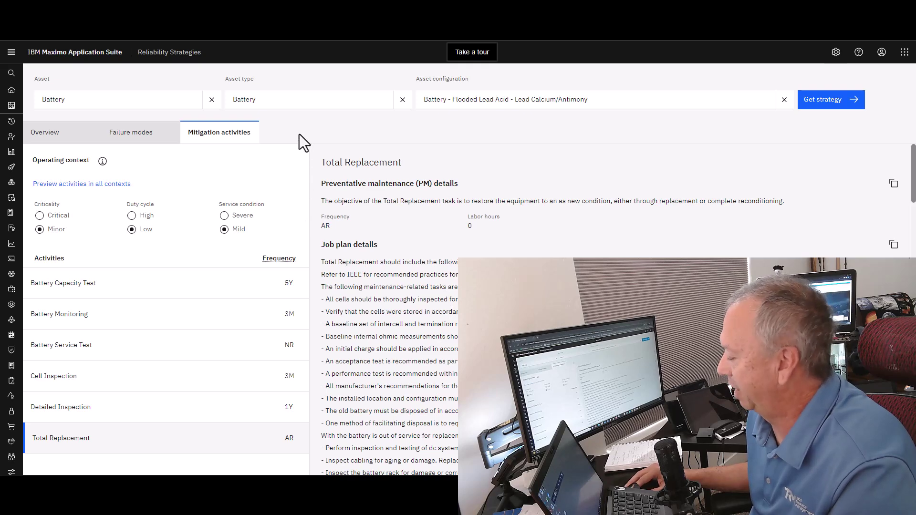
Return to the battery strategy overview and reopen its failure modes
left_click(67, 100)
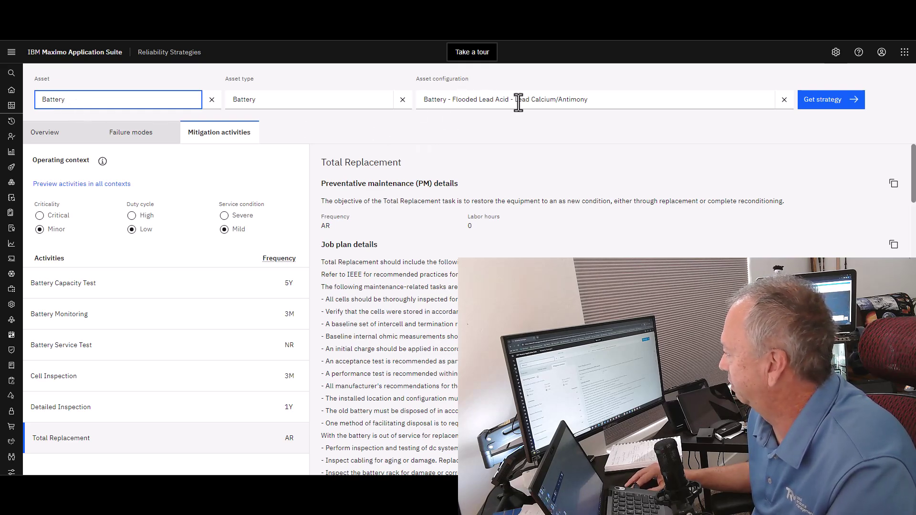
left_click(52, 137)
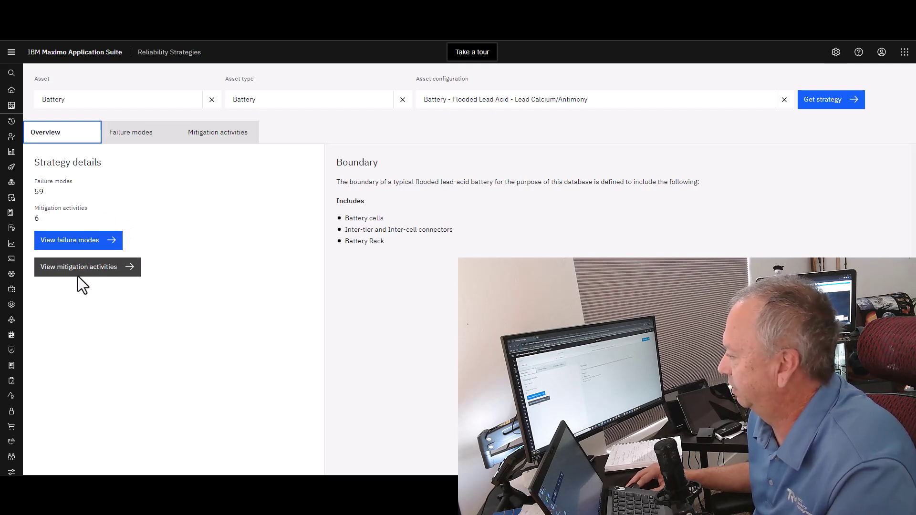
left_click(72, 241)
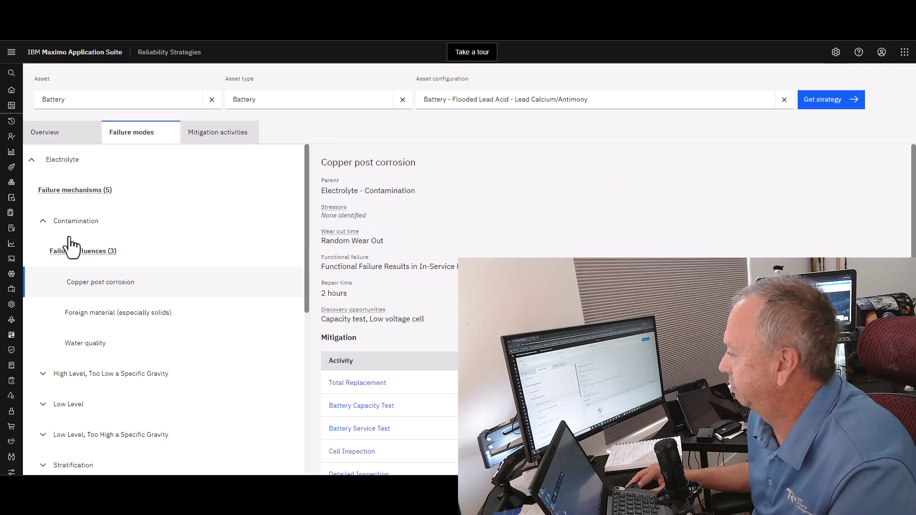
Collapse and re-expand the Electrolyte component and its Contamination mechanism, and select the Copper post corrosion influence
left_click(30, 162)
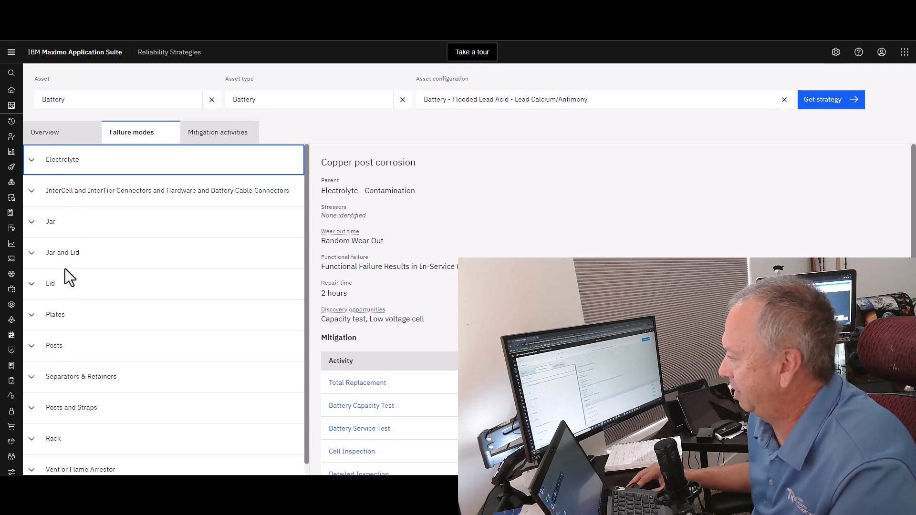
left_click(31, 160)
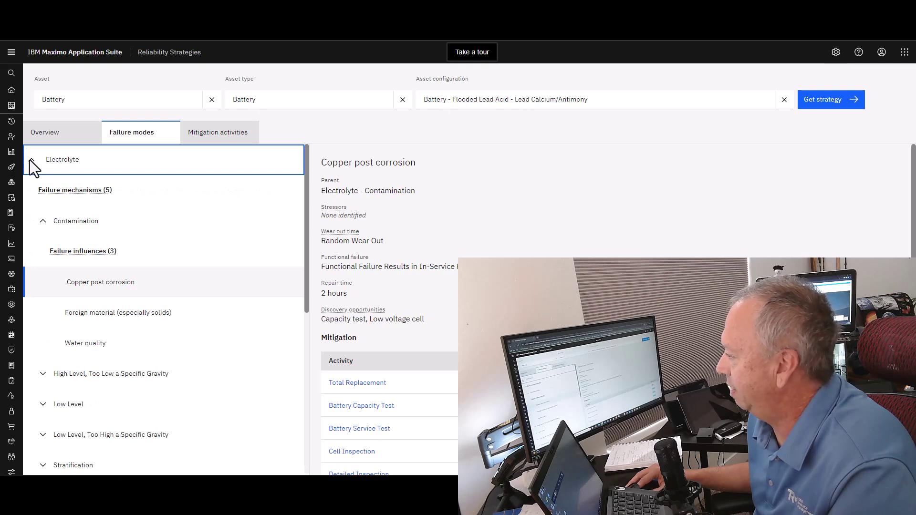
left_click(42, 222)
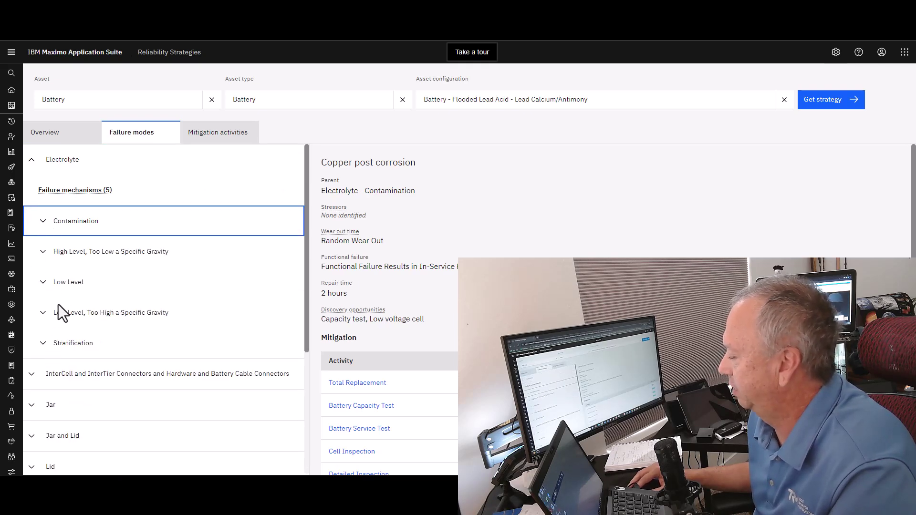
left_click(44, 222)
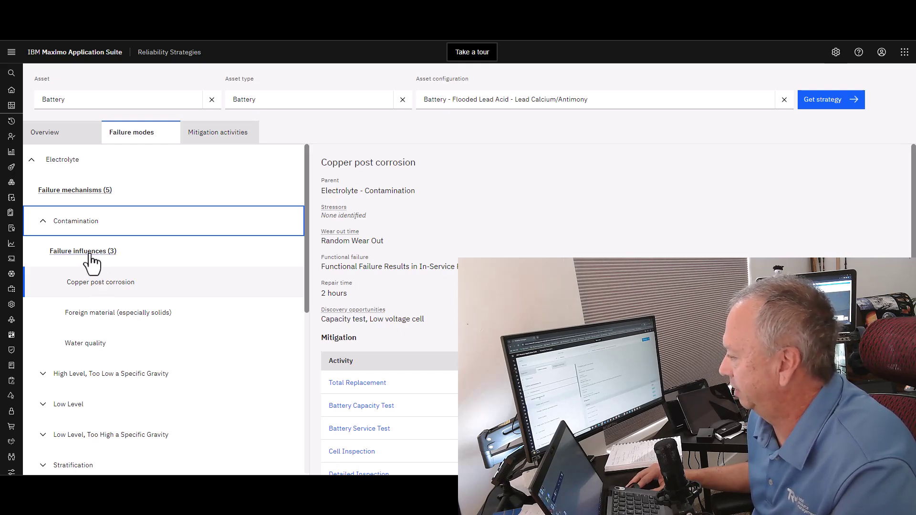
left_click(141, 281)
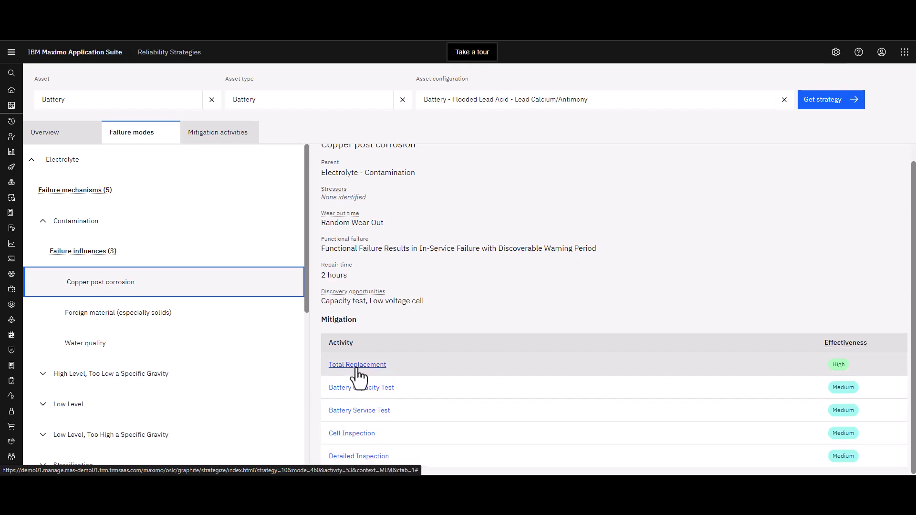
Open the Detailed Inspection mitigation activity for Copper post corrosion and read its maintenance and job plan details
left_click(363, 459)
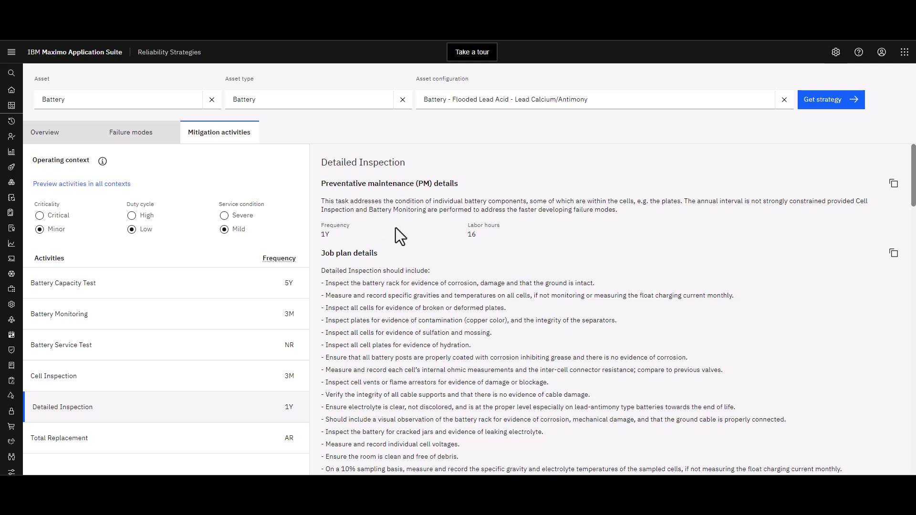
scroll(402, 279, "down", 3)
scroll(402, 280, "up", 2)
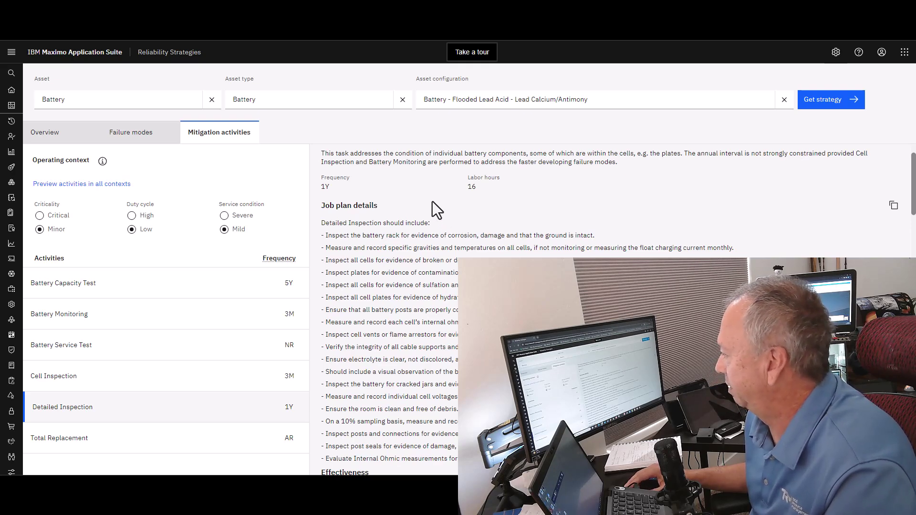
Return to the failure modes and collapse the Electrolyte component to show the list of battery components
left_click(136, 139)
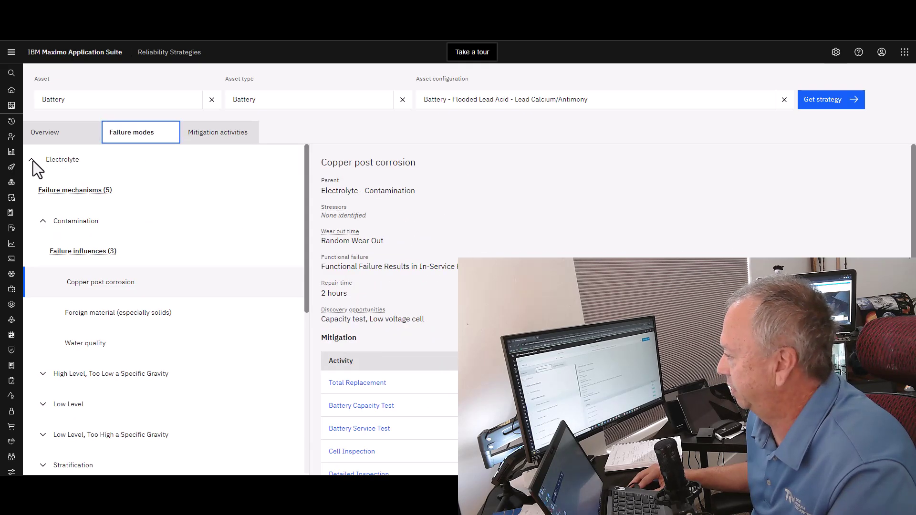
left_click(33, 161)
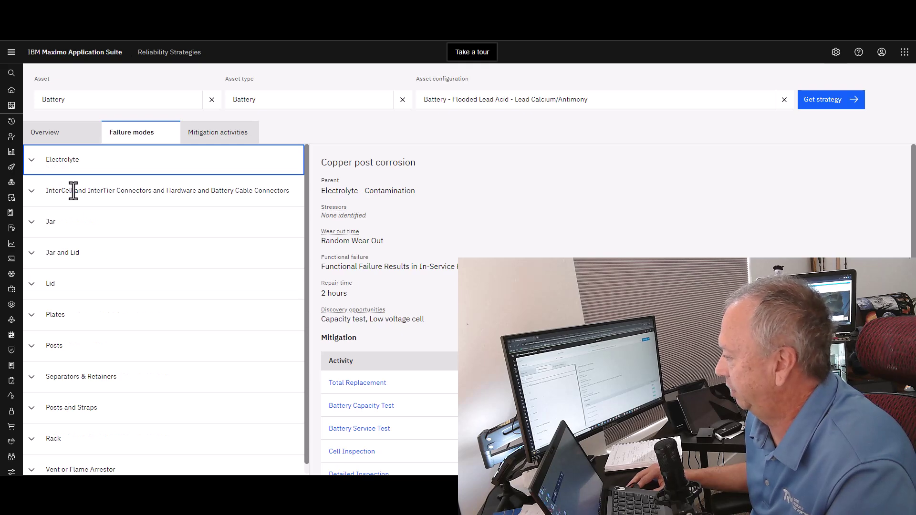